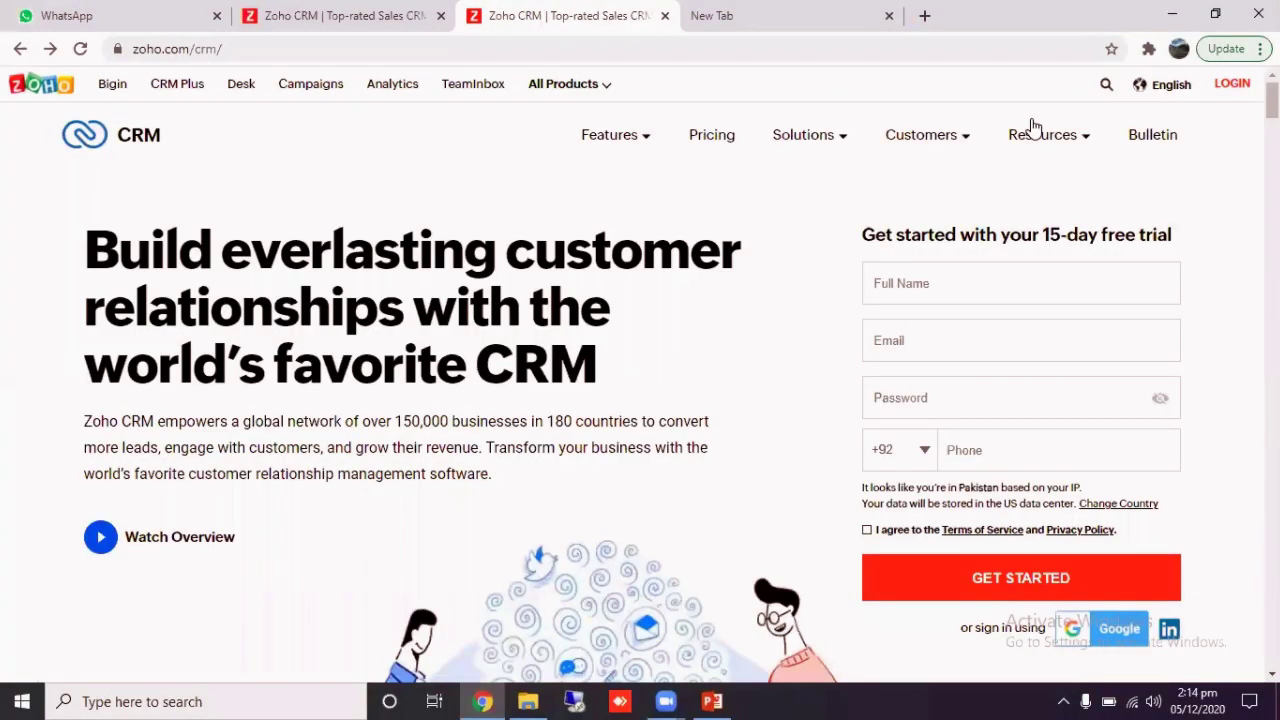
Step: Log in to Zoho CRM with the entered account to reach the CRM home page
left_click(1232, 84)
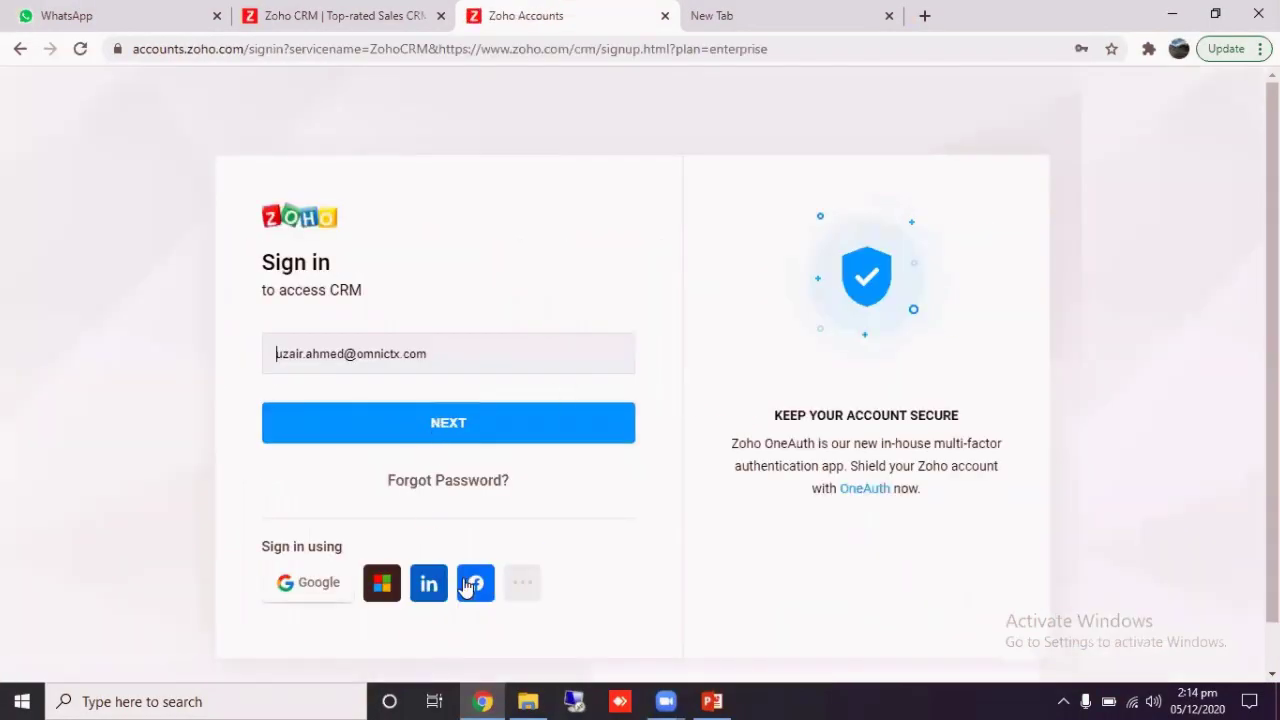
left_click(472, 585)
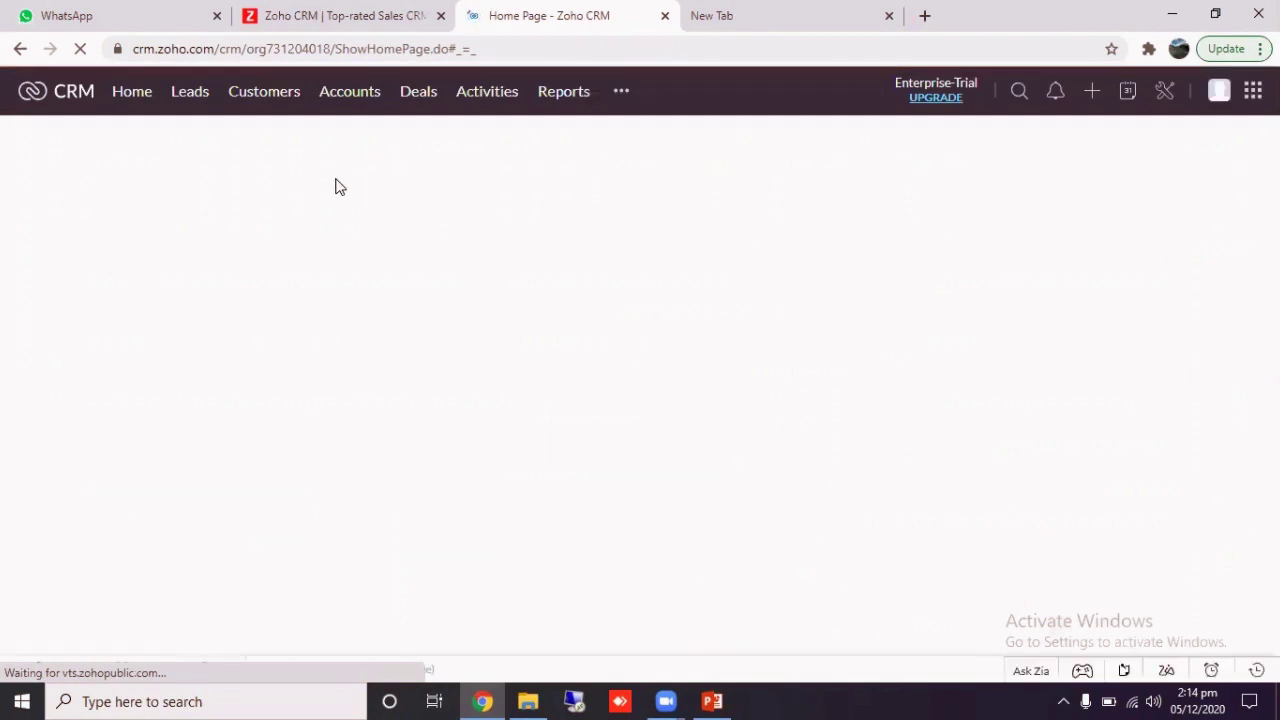
Step: Go to Reports and select the Account Type Summery folder in the sidebar
left_click(565, 95)
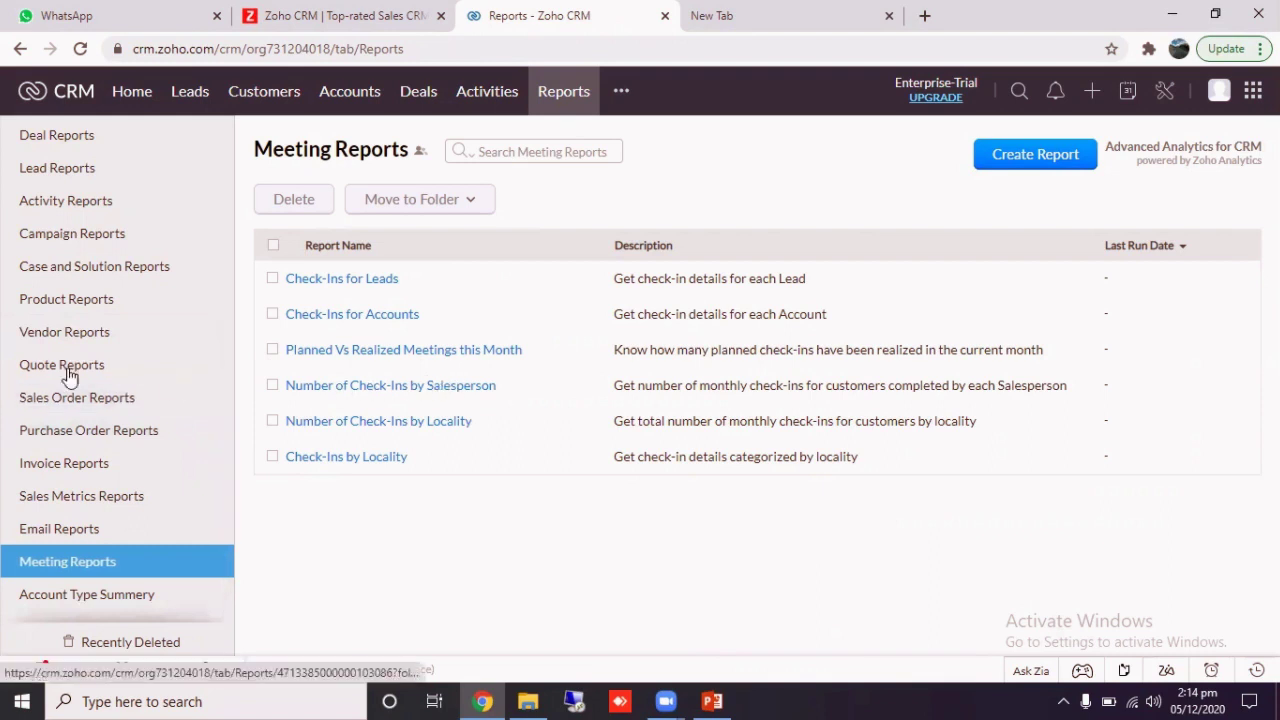
scroll(42, 296, "up", 3)
scroll(50, 337, "down", 3)
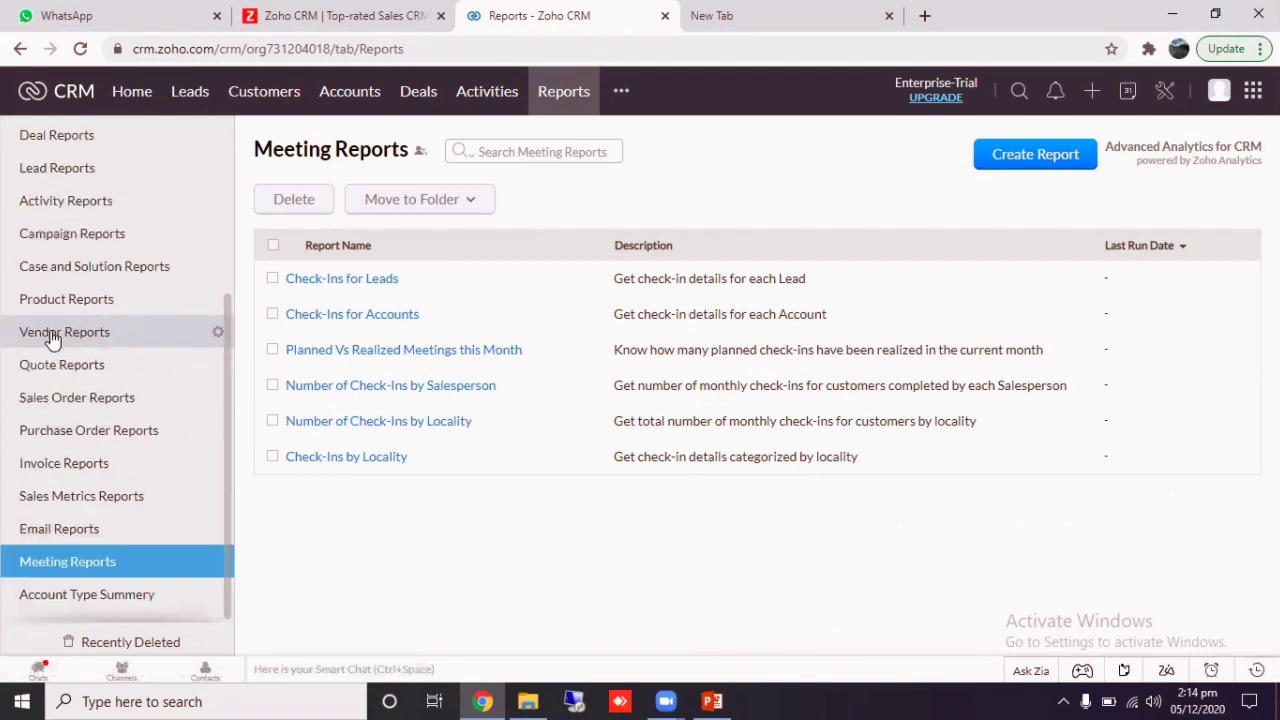
left_click(117, 598)
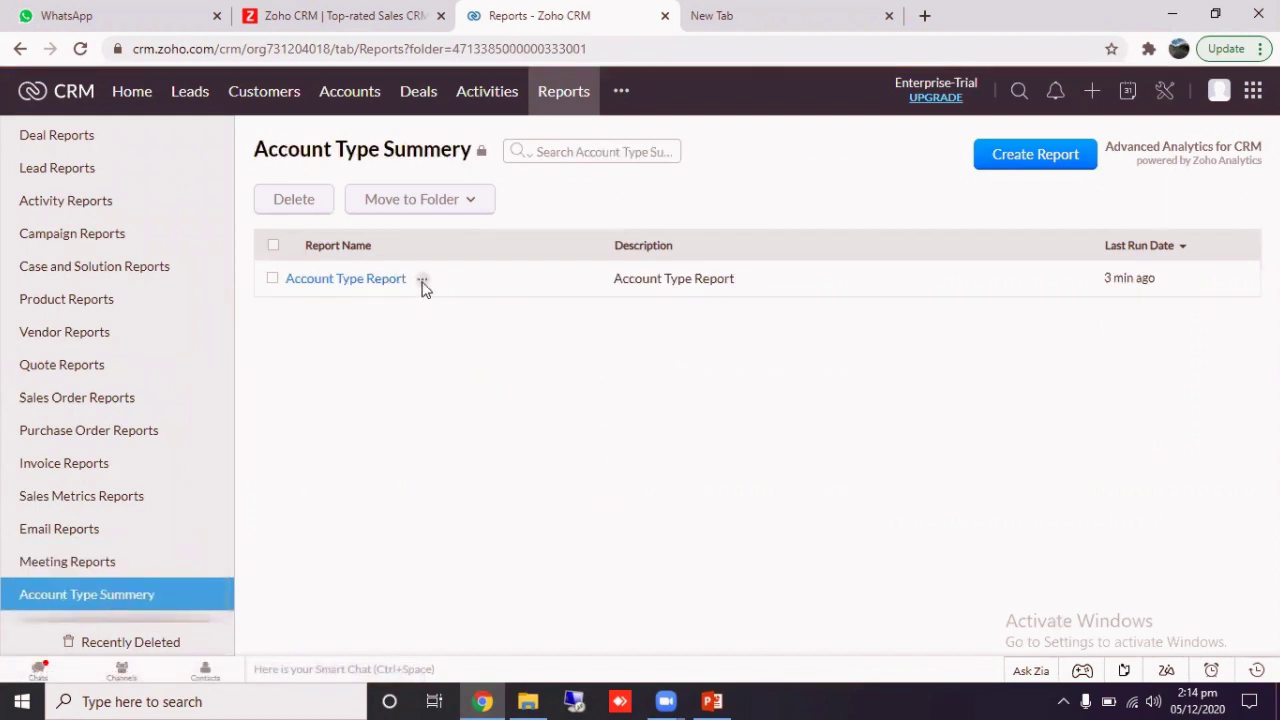
mouse_move(87, 594)
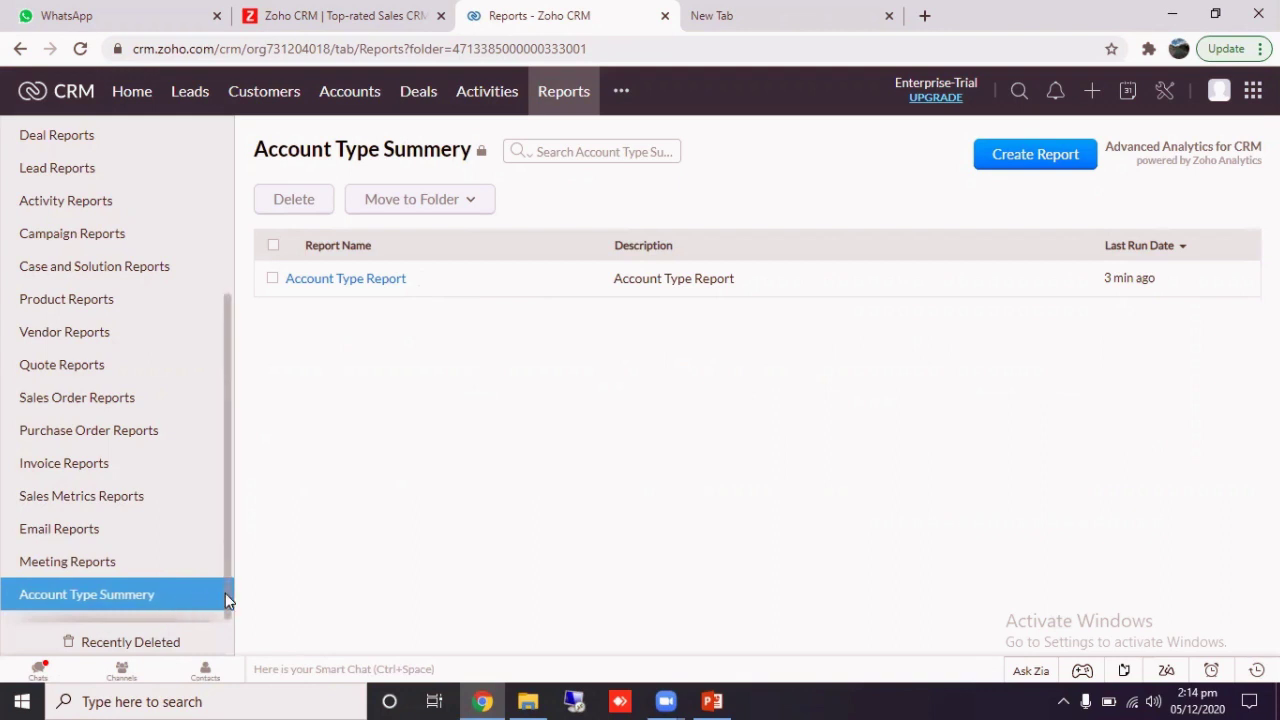
Step: Edit the Account Type Summery folder and change its sharing from Only me to Everyone
left_click(218, 596)
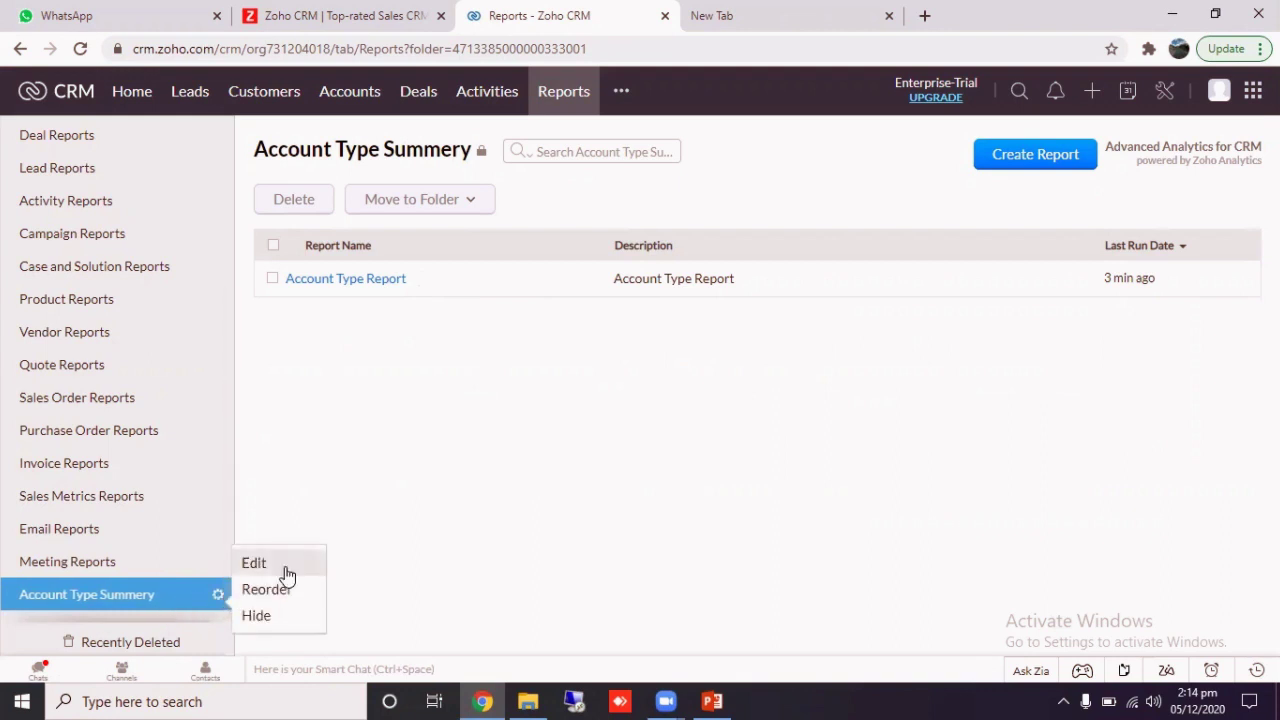
left_click(255, 564)
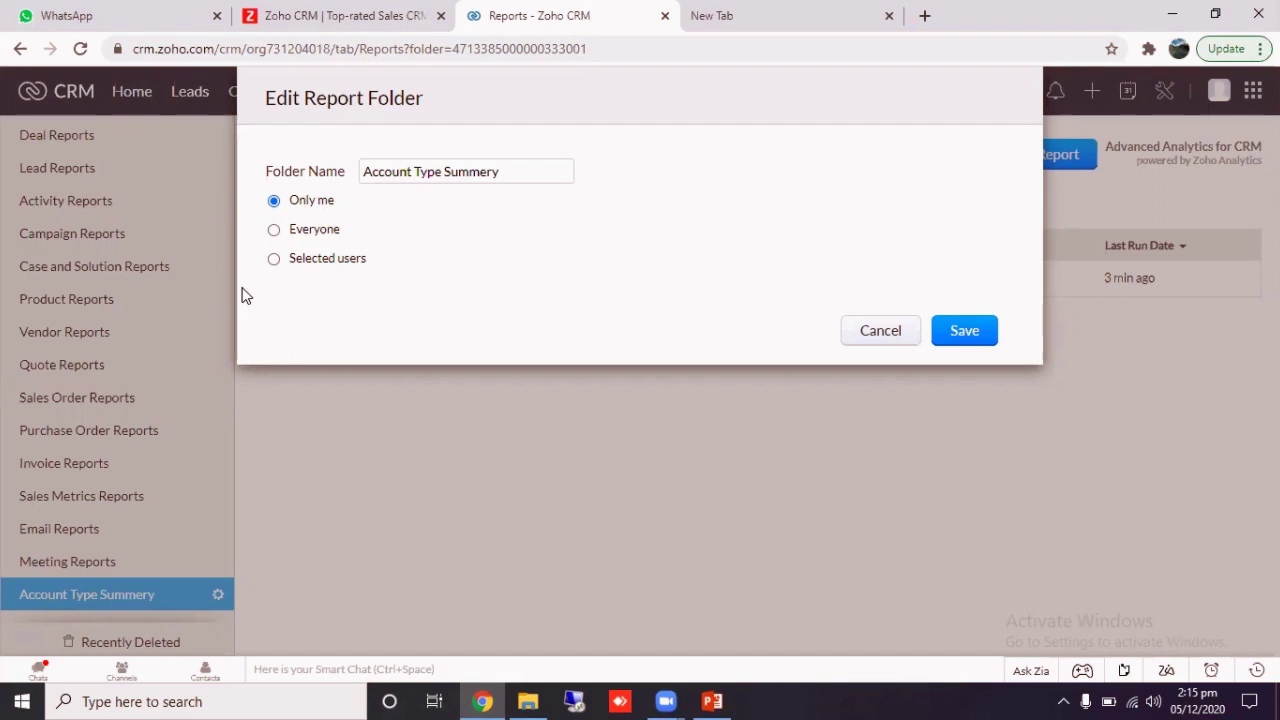
left_click(275, 232)
Step: Switch sharing to Selected users and add Technician Technician from the Users list
left_click(329, 266)
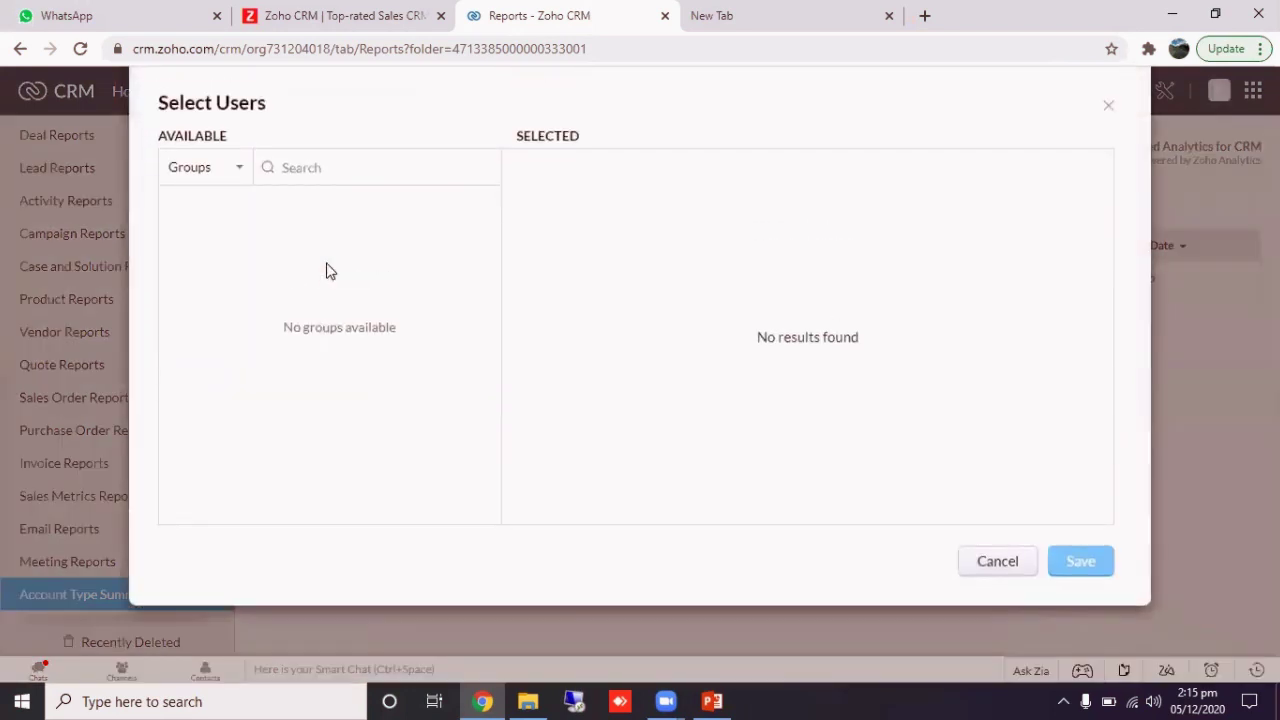
left_click(1108, 108)
left_click(218, 172)
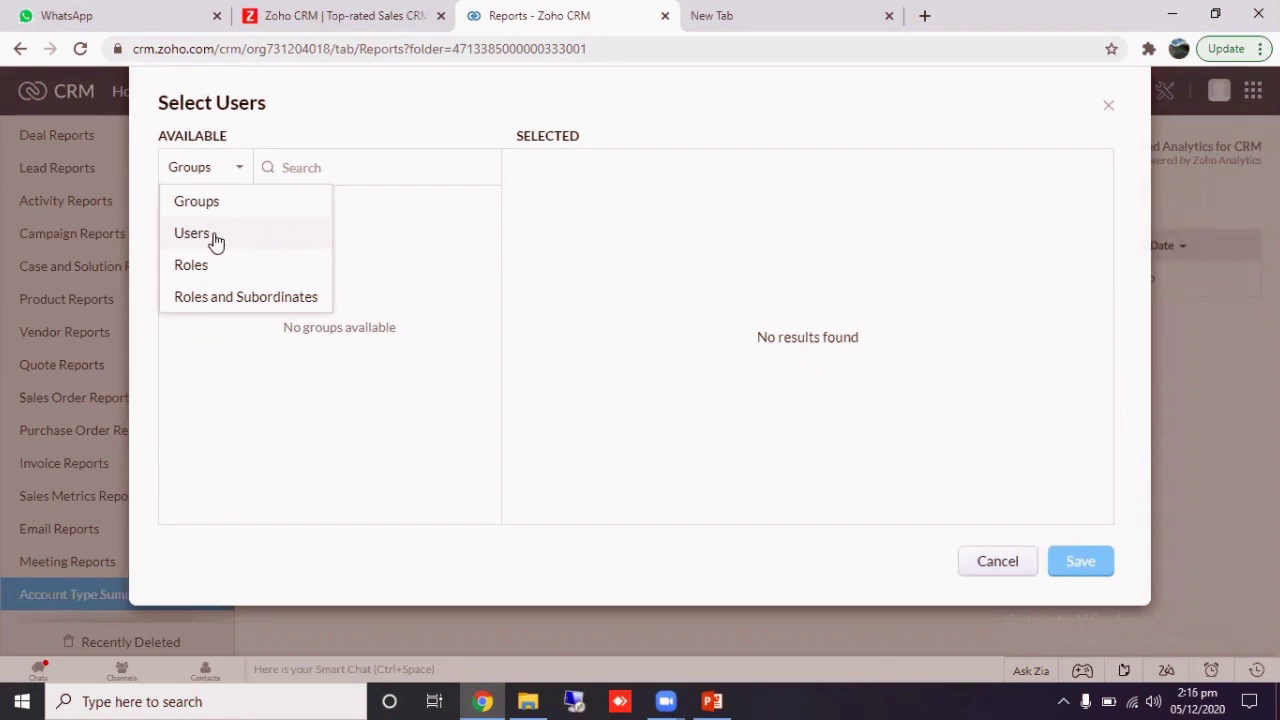
left_click(215, 241)
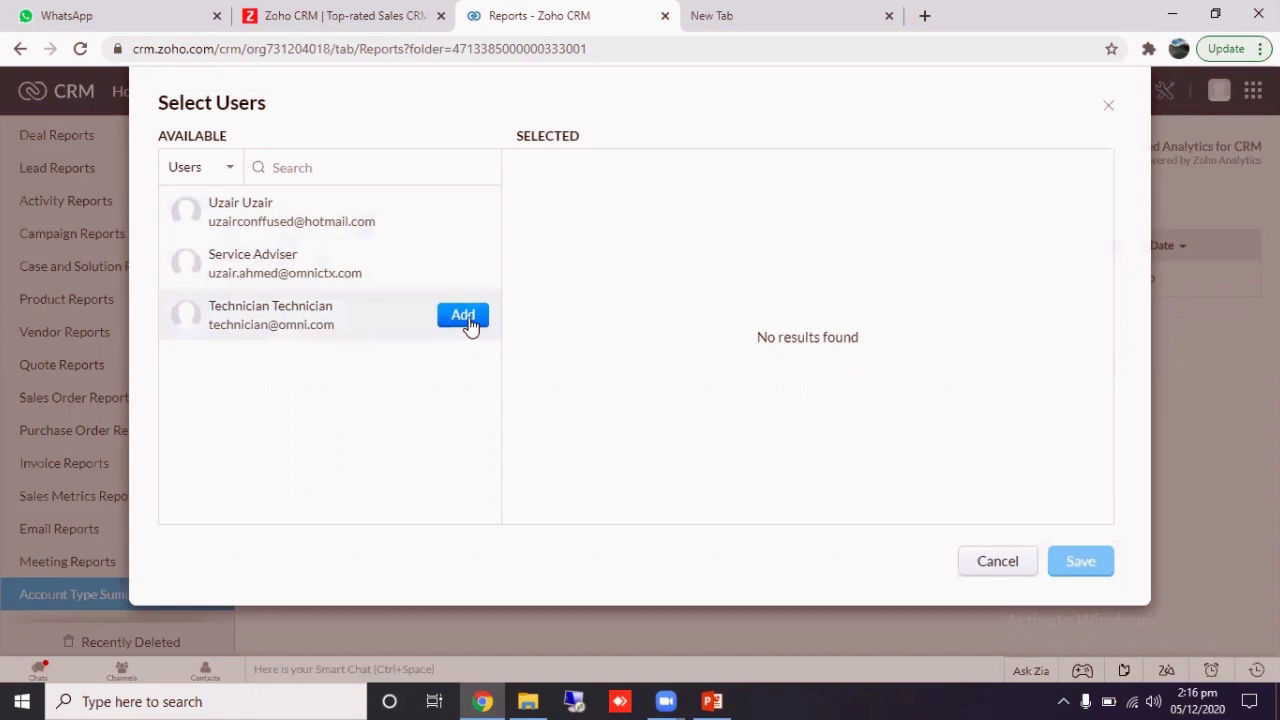
left_click(465, 316)
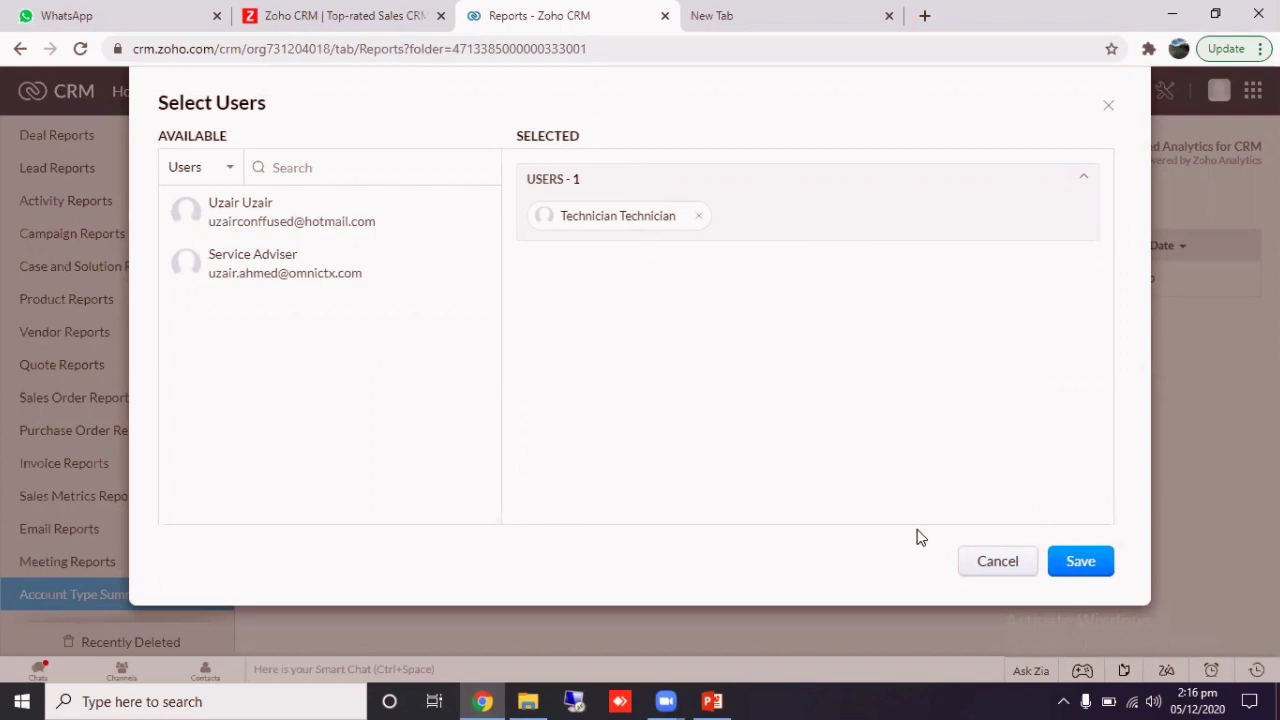
Step: Save the Technician user selection and the Account Type Summery folder's sharing settings
left_click(1084, 563)
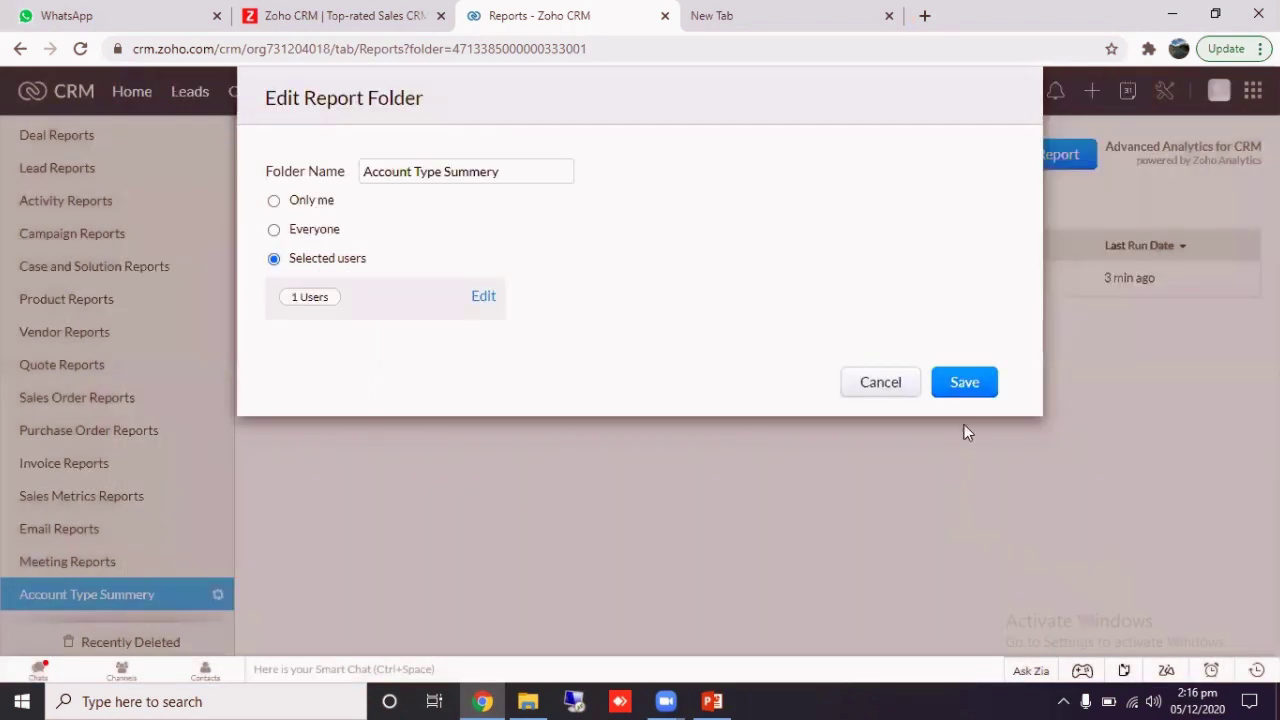
left_click(970, 383)
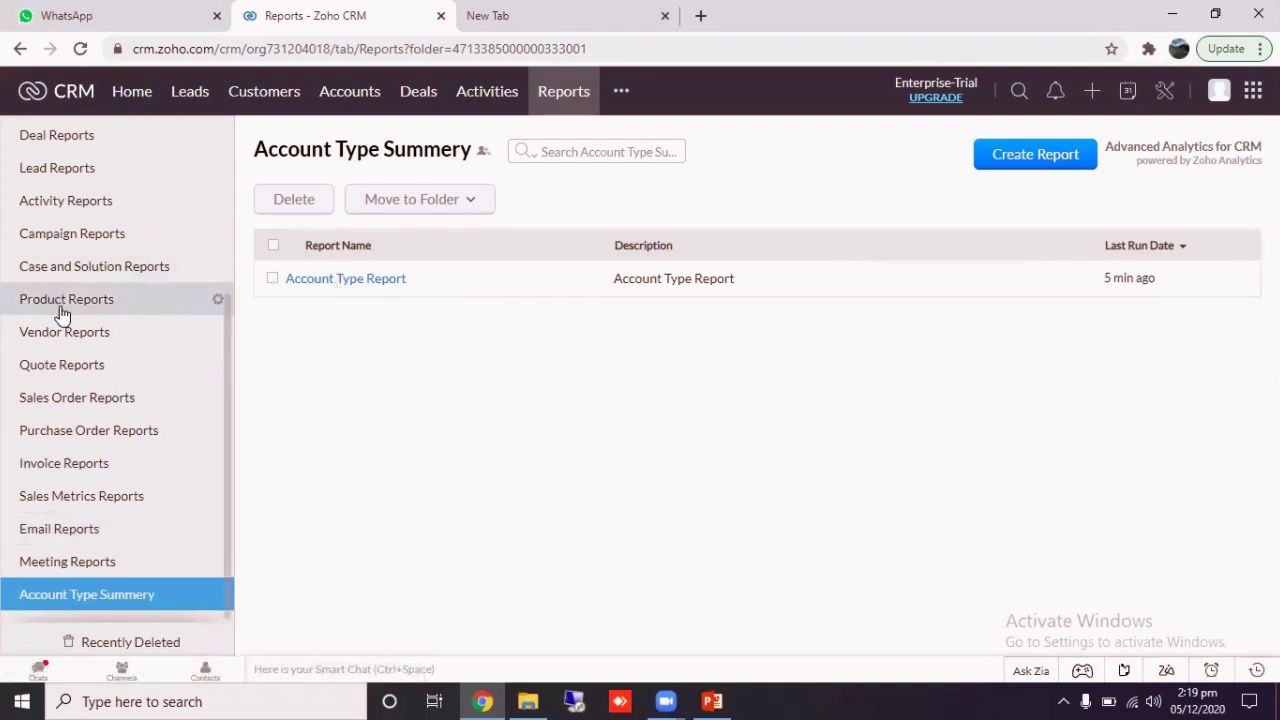
scroll(60, 314, "up", 3)
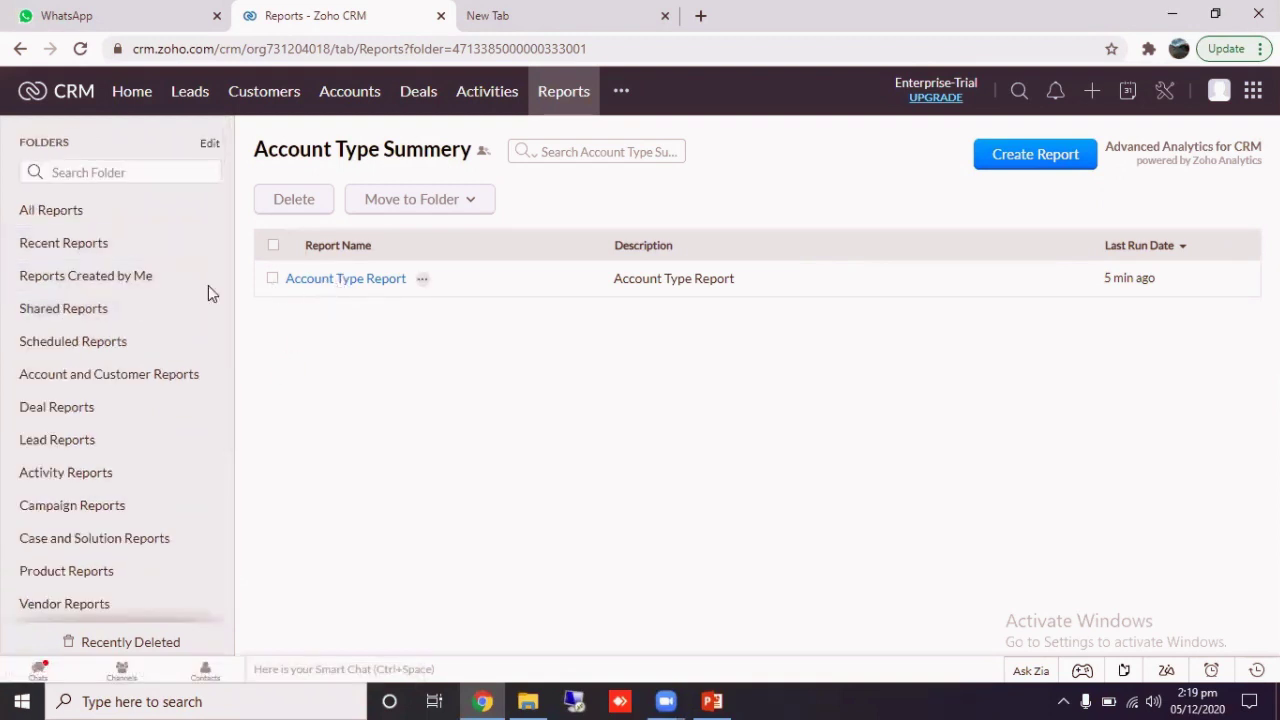
scroll(30, 305, "down", 2)
scroll(35, 480, "down", 1)
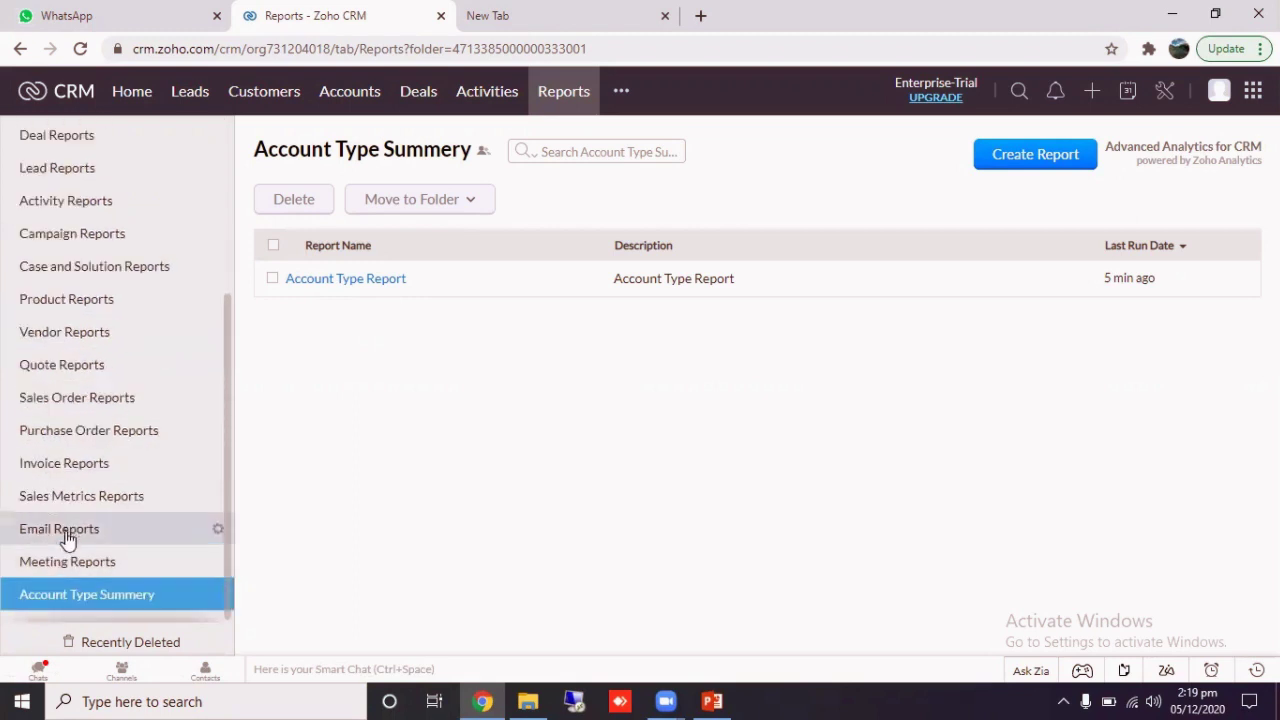
Step: Open the Check-Ins for Leads report in Meeting Reports and start editing it
left_click(66, 560)
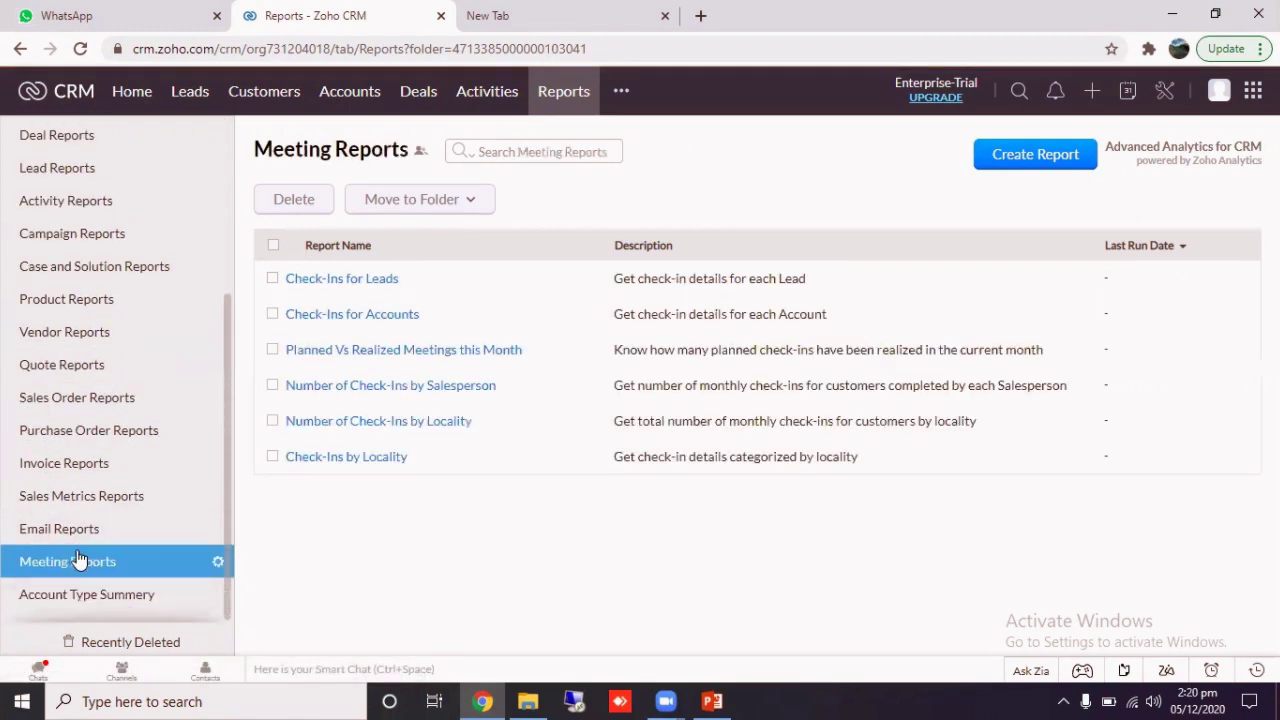
left_click(338, 280)
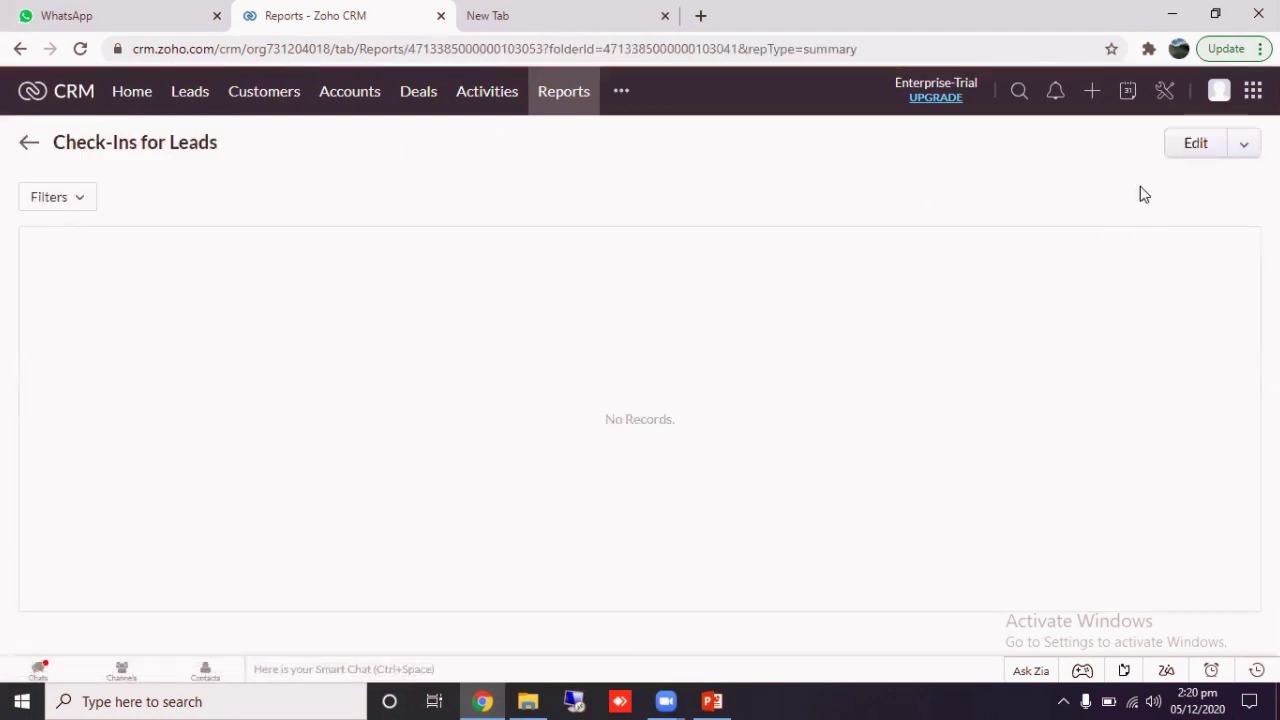
left_click(1195, 144)
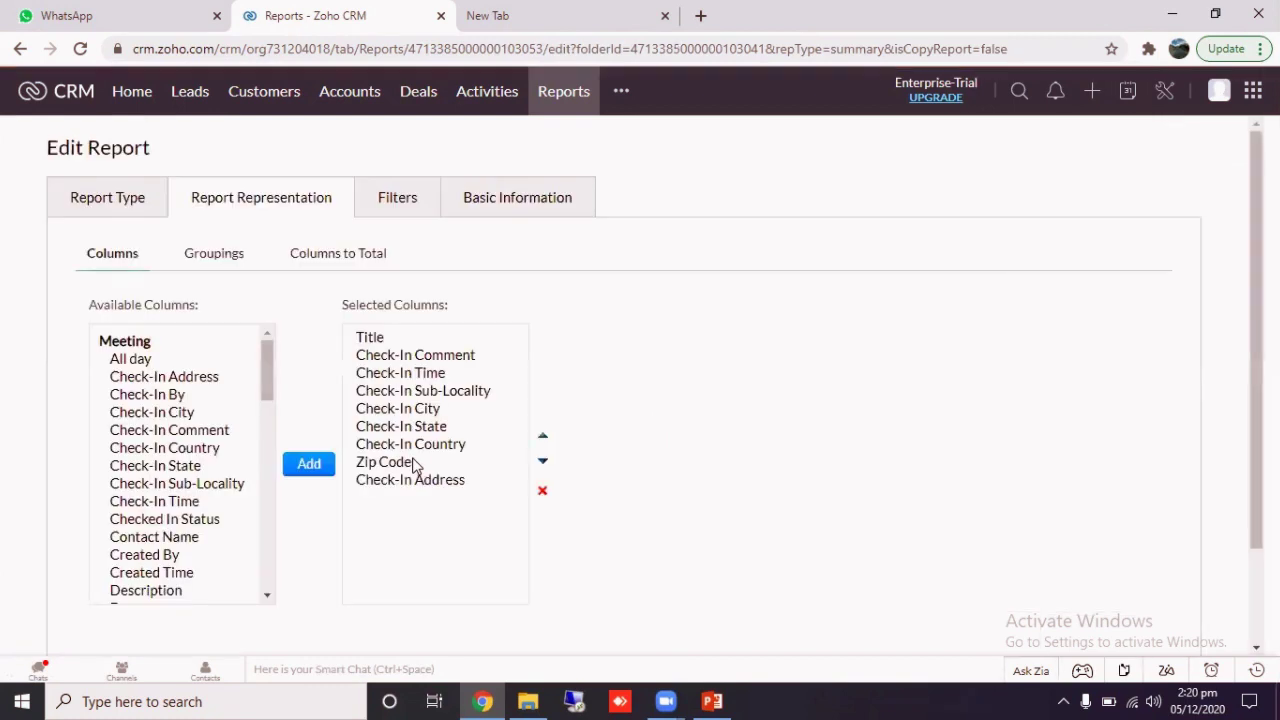
scroll(294, 428, "down", 2)
scroll(435, 320, "up", 2)
Step: Set the report's folder to Account Type Summery under Basic Information and save
left_click(523, 206)
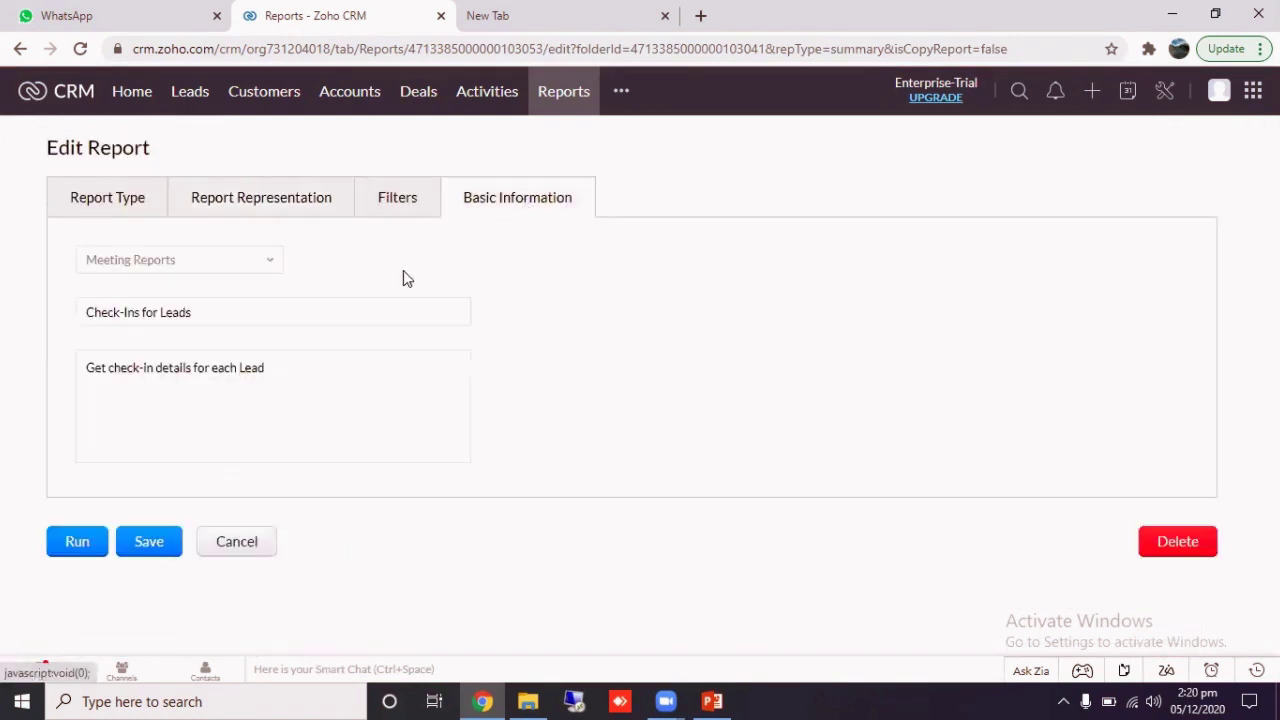
left_click(210, 265)
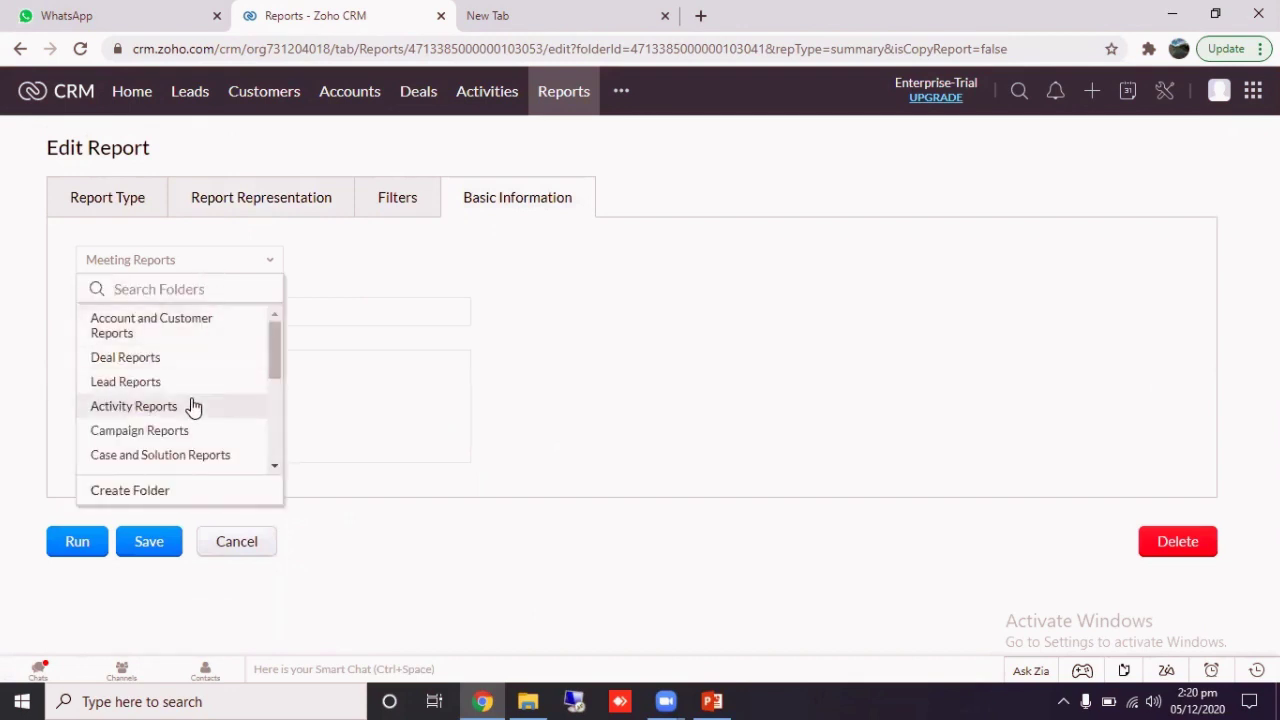
scroll(190, 406, "down", 5)
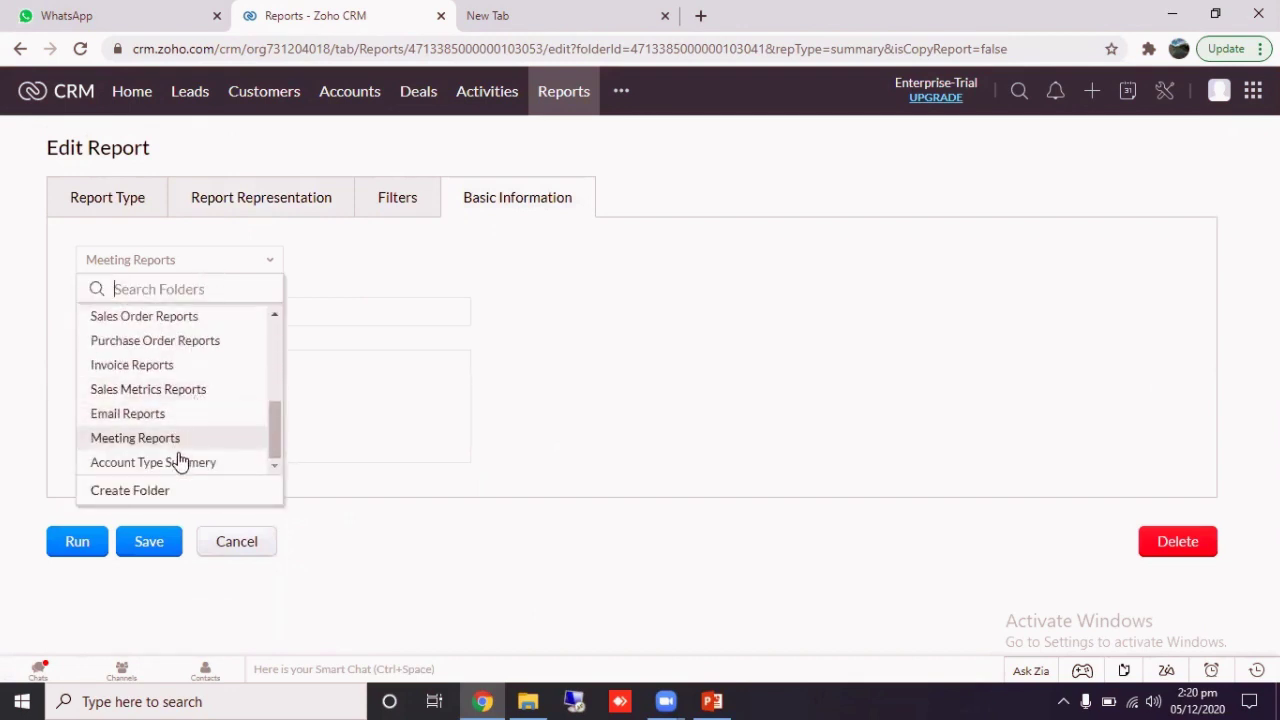
left_click(172, 462)
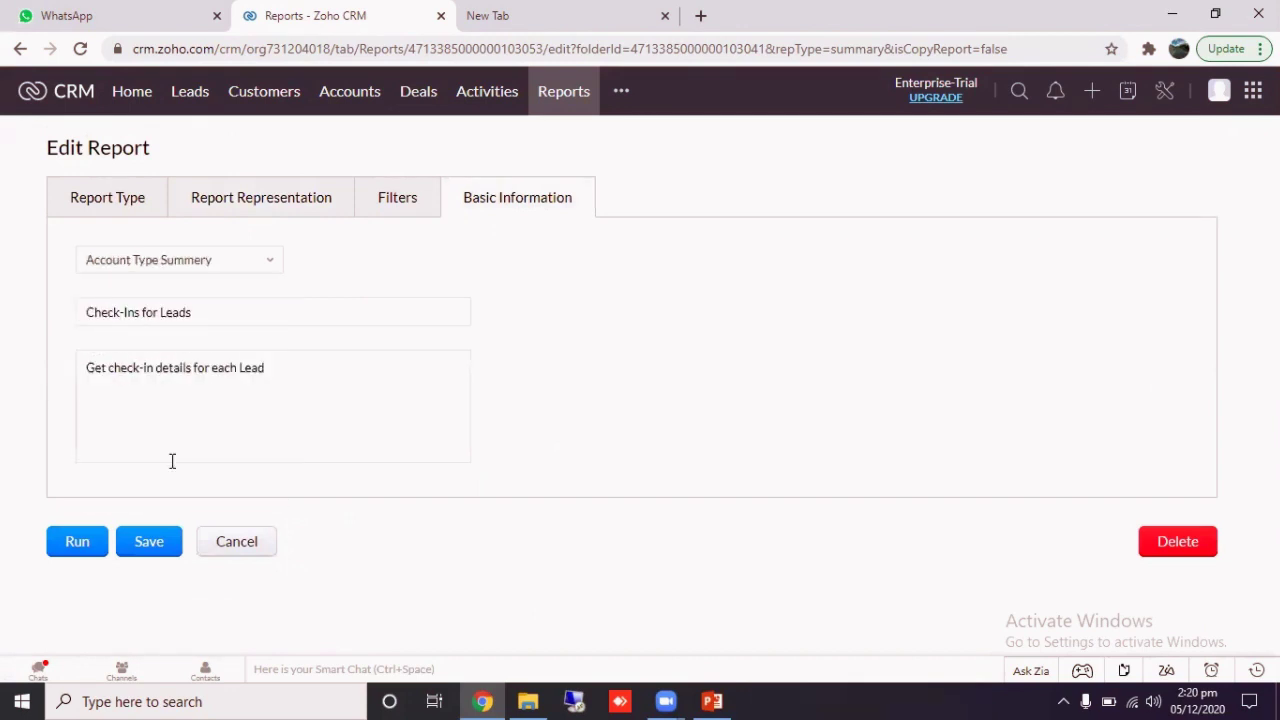
left_click(138, 549)
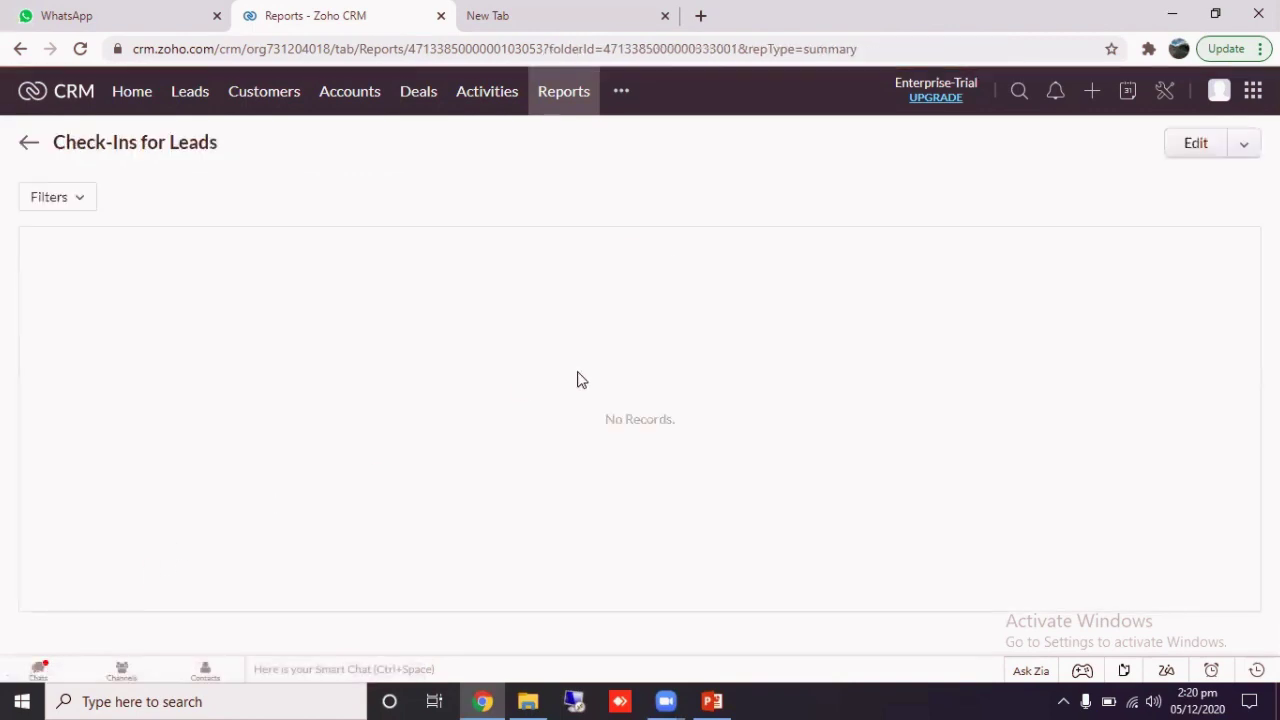